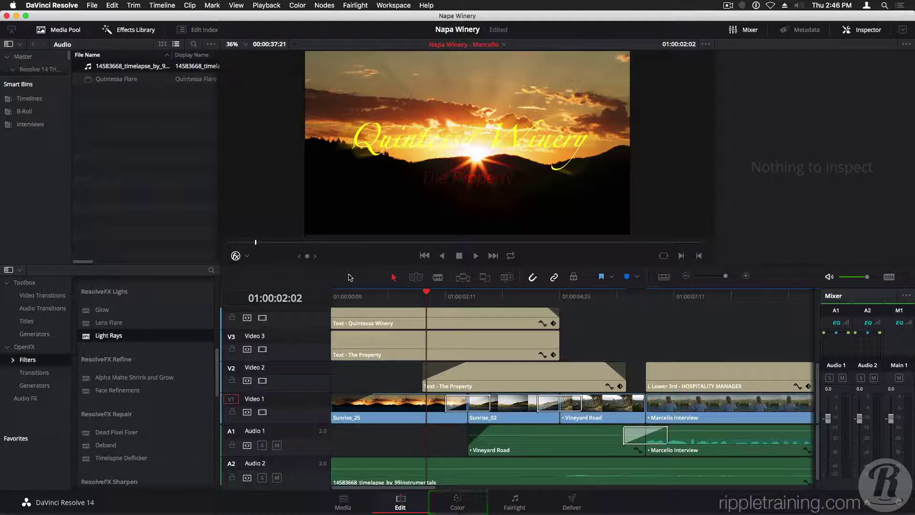
Switch to the Color page and hide its mini timeline
left_click(455, 498)
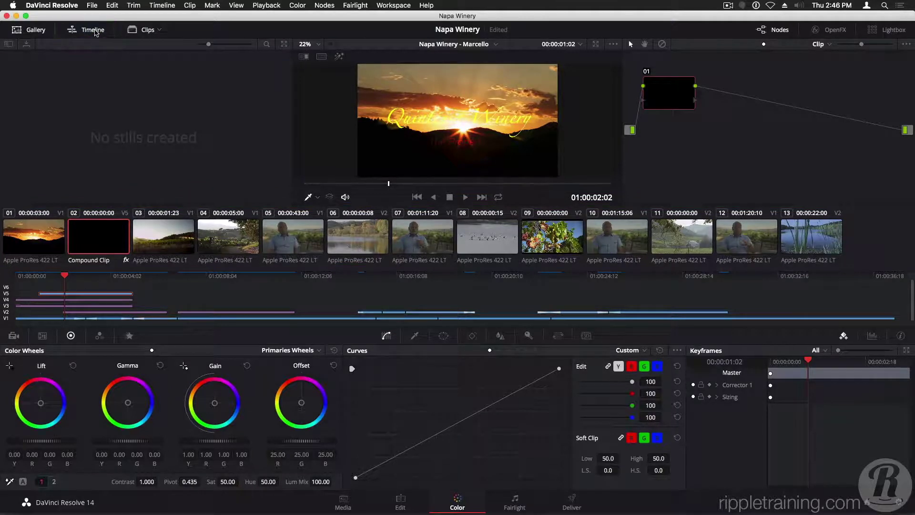
left_click(95, 30)
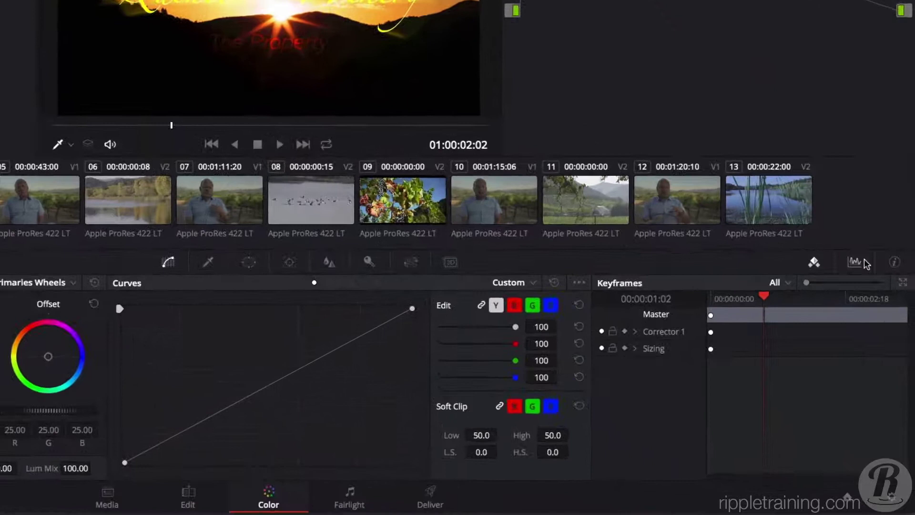
Display the Parade video scopes in place of the keyframes, trying the expanded scopes view on the way
left_click(865, 307)
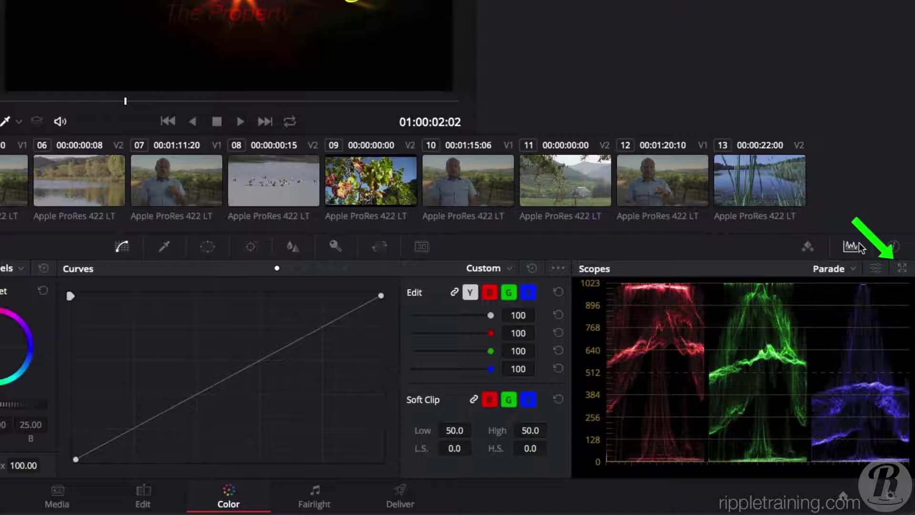
left_click(902, 268)
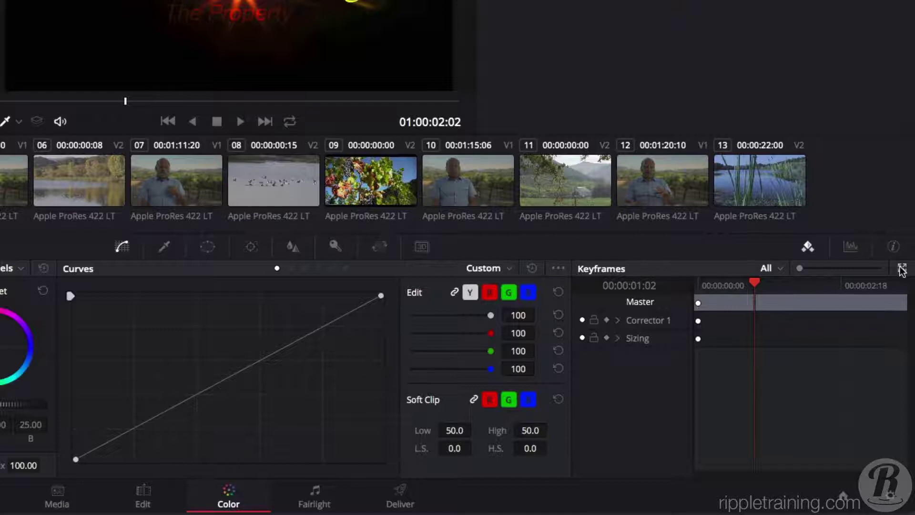
left_click(851, 246)
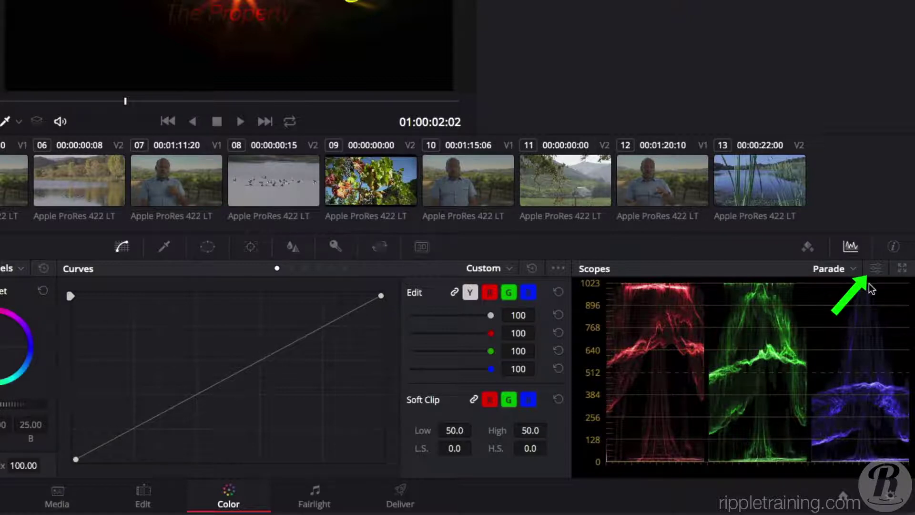
Turn on the reference levels in the Parade scope, with Low set to 64 and High set to 940
left_click(875, 267)
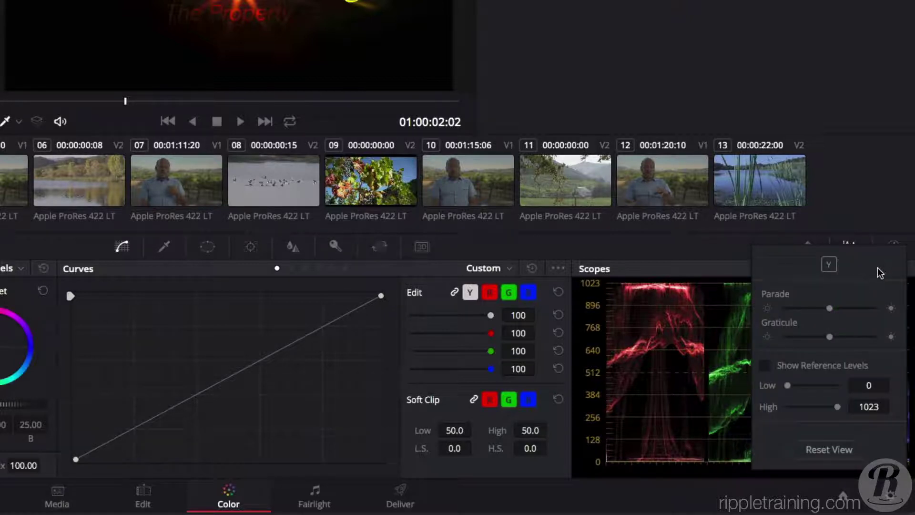
left_click(764, 365)
left_click(875, 390)
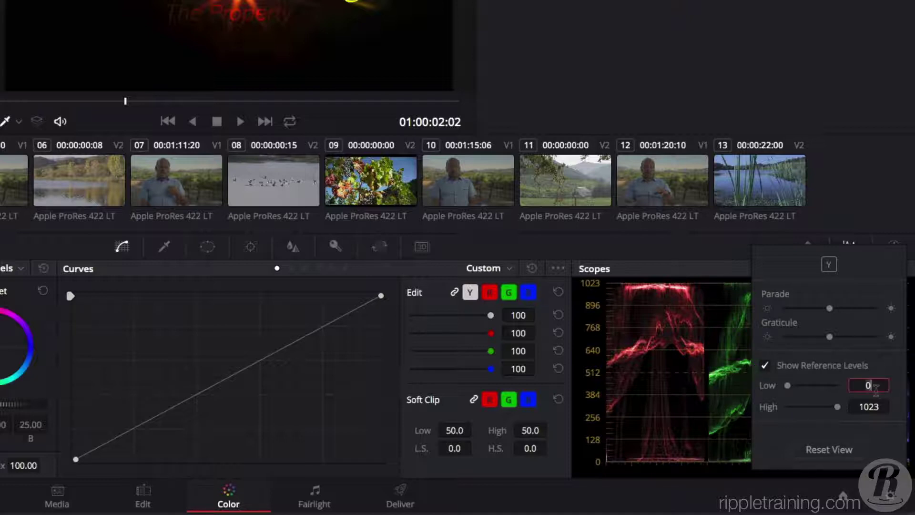
type("64")
left_click(875, 402)
type("940")
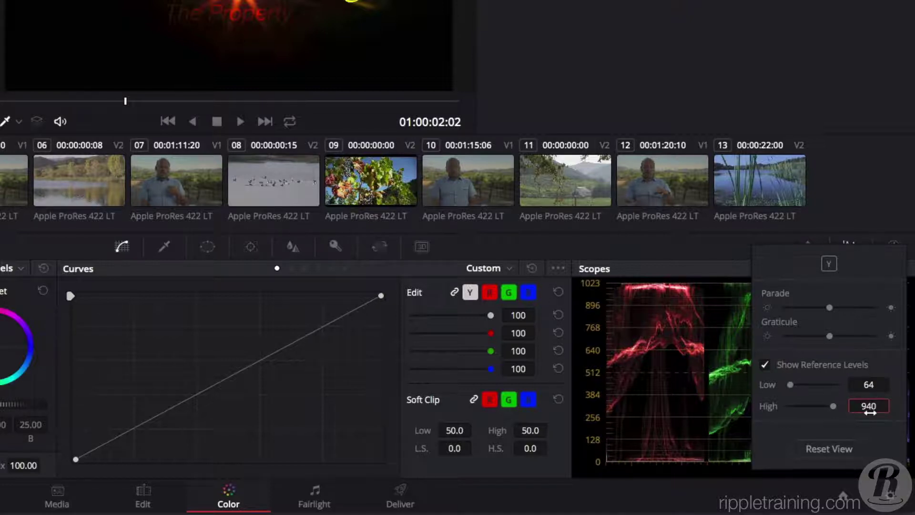
key("Return")
left_click(699, 444)
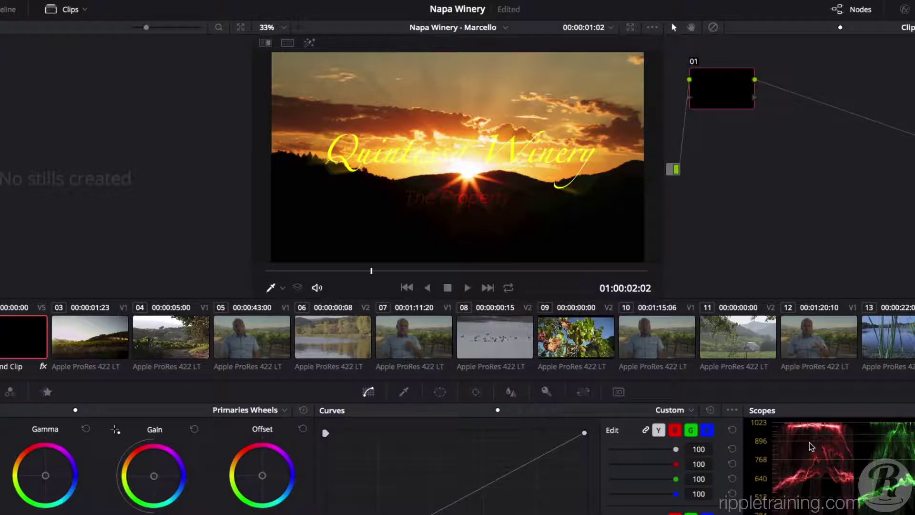
Select interview clip 05 for grading
left_click(258, 340)
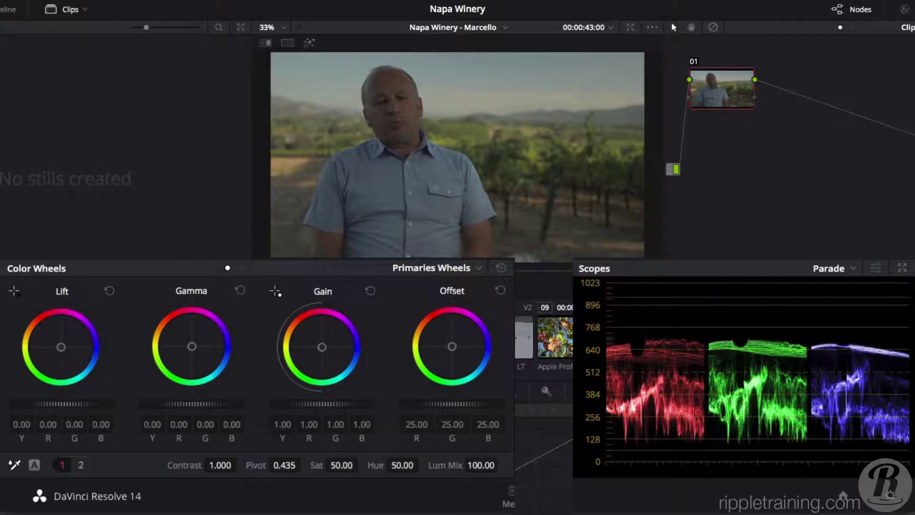
Try grading clip 05 in the primaries wheels with Gain 1.32, Lift -0.02, Gamma 0.04 and Temp -350, and reset all the wheels
left_click_drag(322, 404, 373, 404)
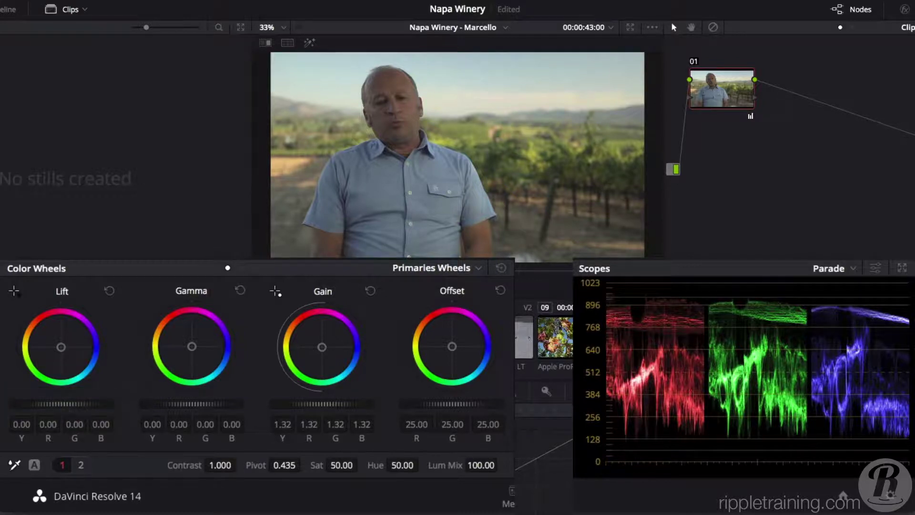
left_click_drag(61, 403, 54, 404)
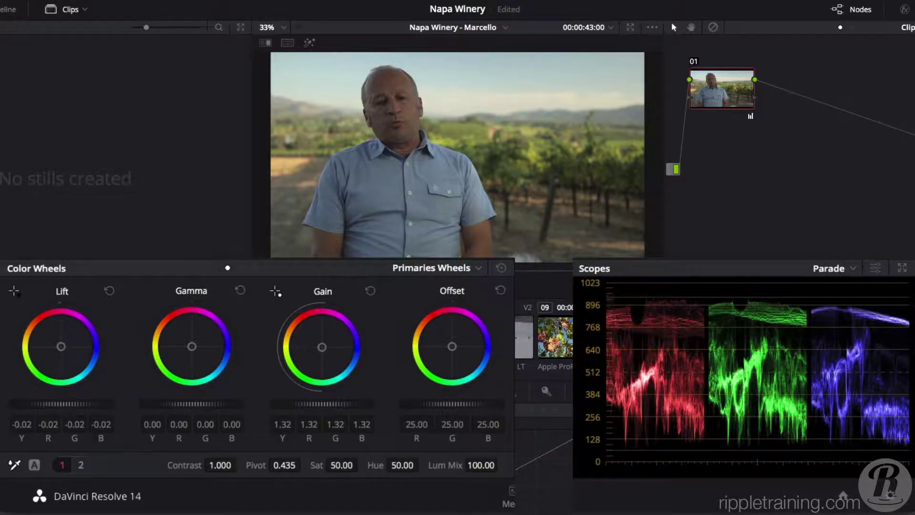
left_click_drag(190, 404, 214, 403)
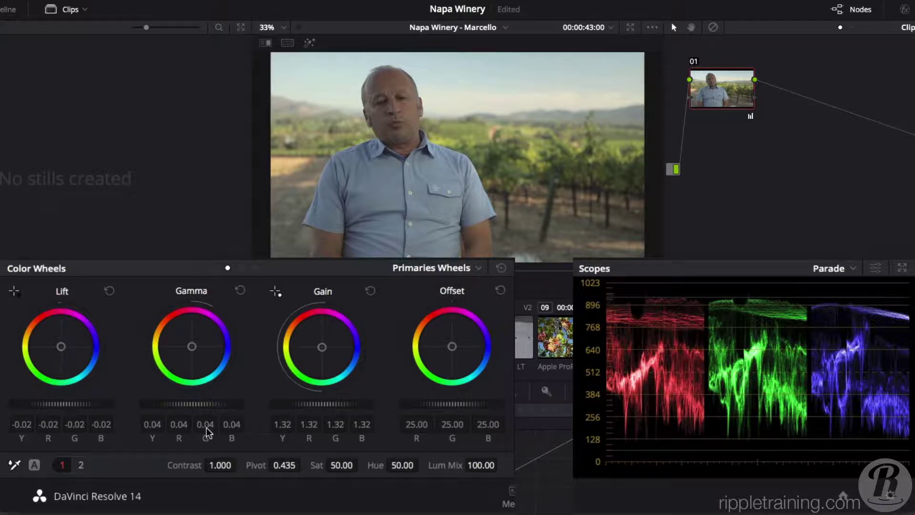
left_click(81, 465)
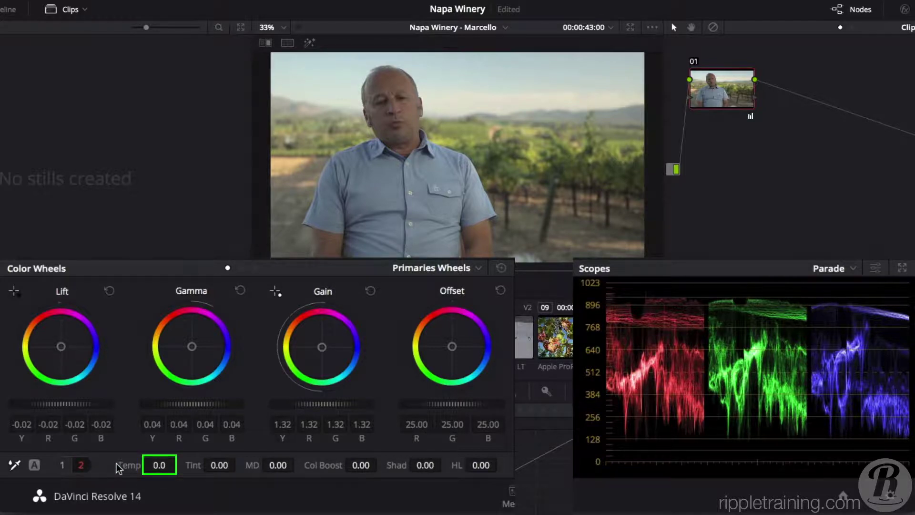
mouse_move(167, 465)
left_mouse_down()
mouse_move(152, 464)
mouse_move(179, 465)
left_mouse_up()
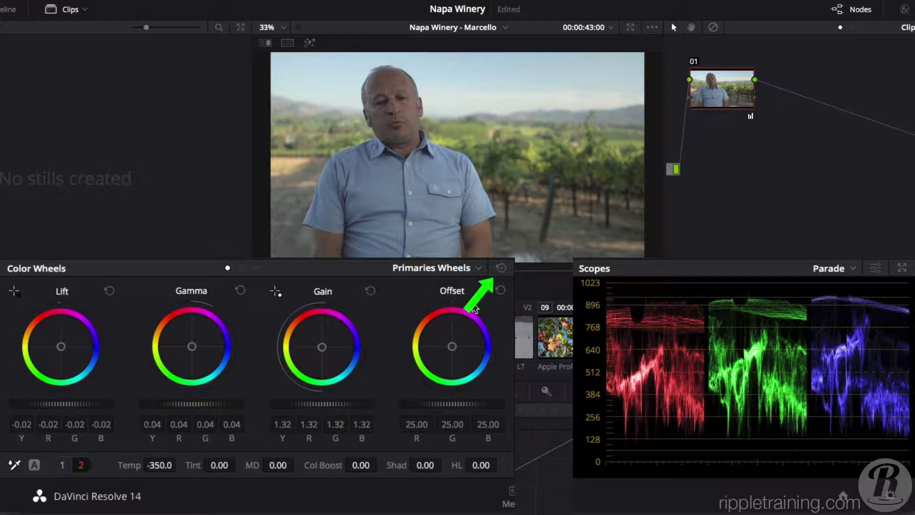
left_click(499, 269)
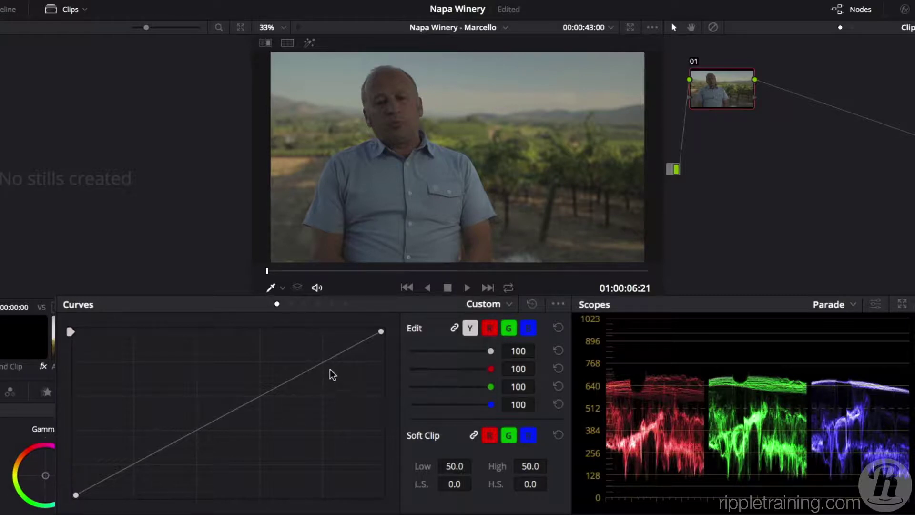
Try pulling down the upper part of clip 05's custom curve, and reset the curve
left_click_drag(326, 361, 334, 402)
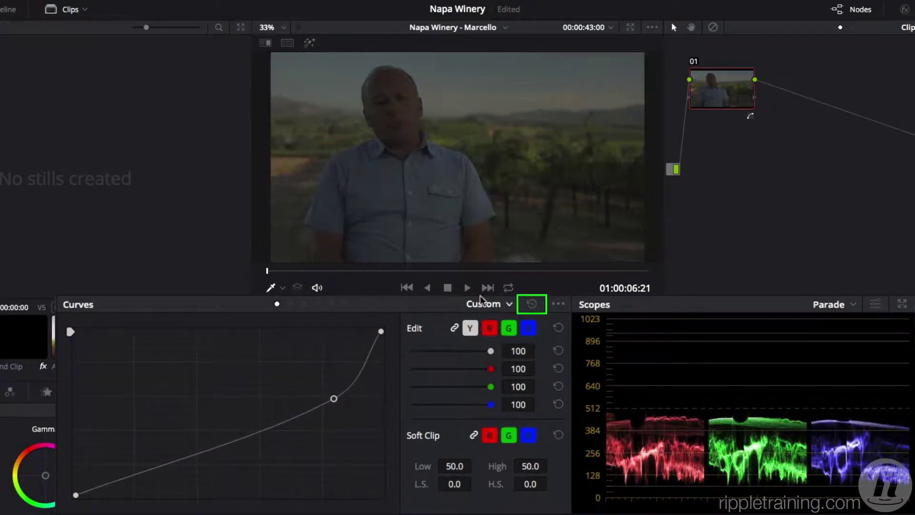
left_click(541, 304)
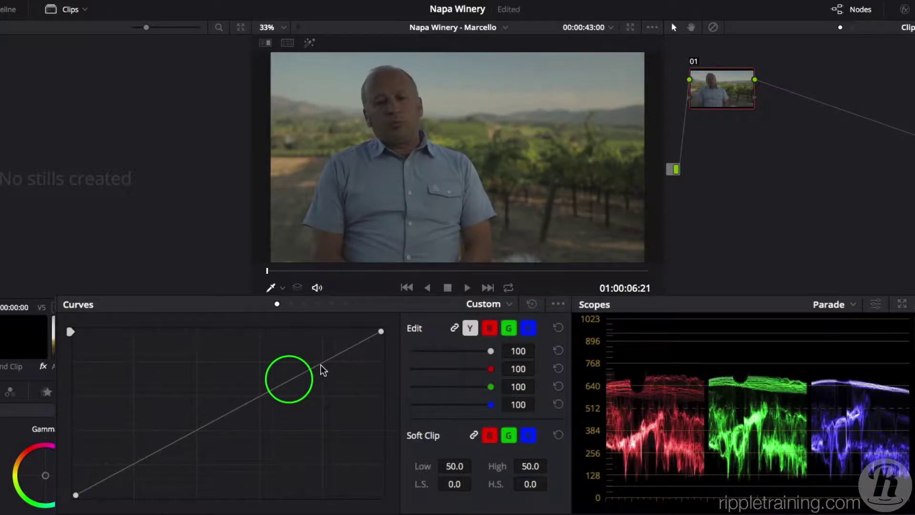
Raise the highlights of clip 05 with an upper curve point and slightly lower the shadows with a point near the curve's dark end
left_click(290, 380)
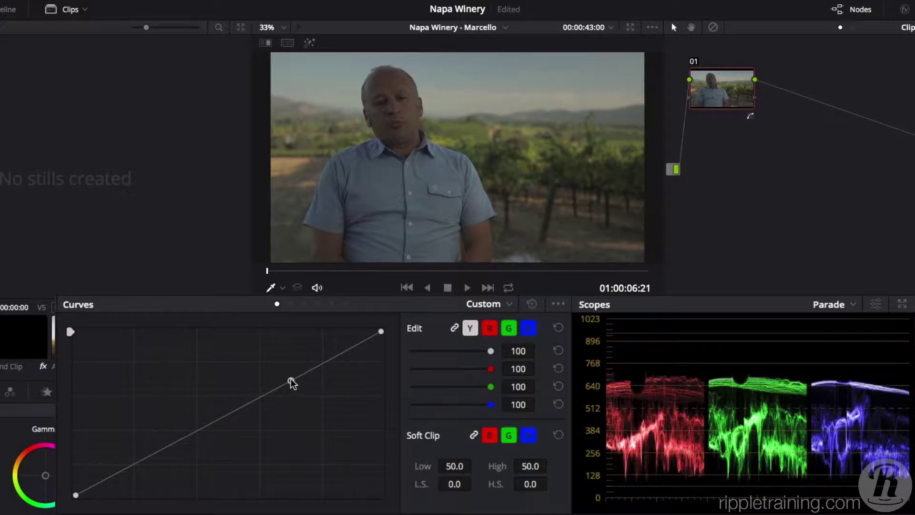
left_click_drag(292, 382, 291, 342)
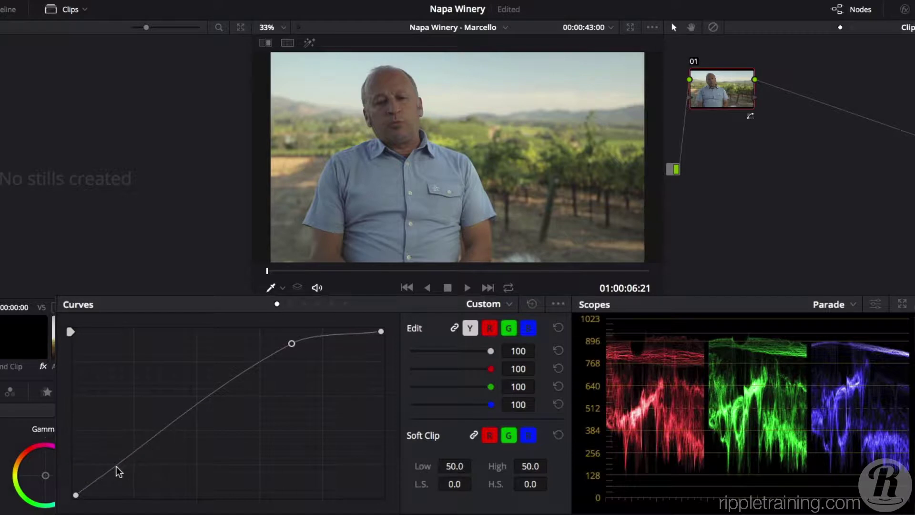
left_click_drag(105, 475, 113, 481)
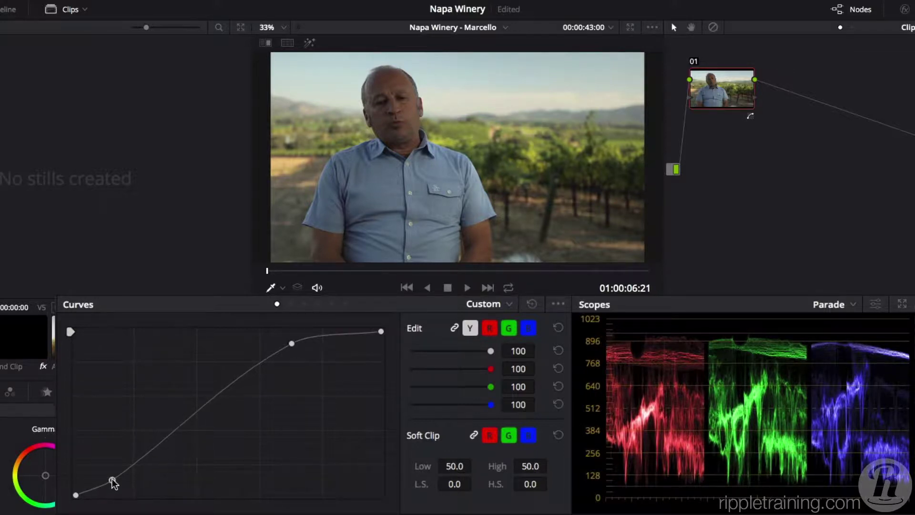
Try lifting the midtones with a middle point on the custom curve, and remove that point
left_click(220, 395)
mouse_move(221, 396)
left_mouse_down()
mouse_move(217, 385)
mouse_move(205, 387)
left_mouse_up()
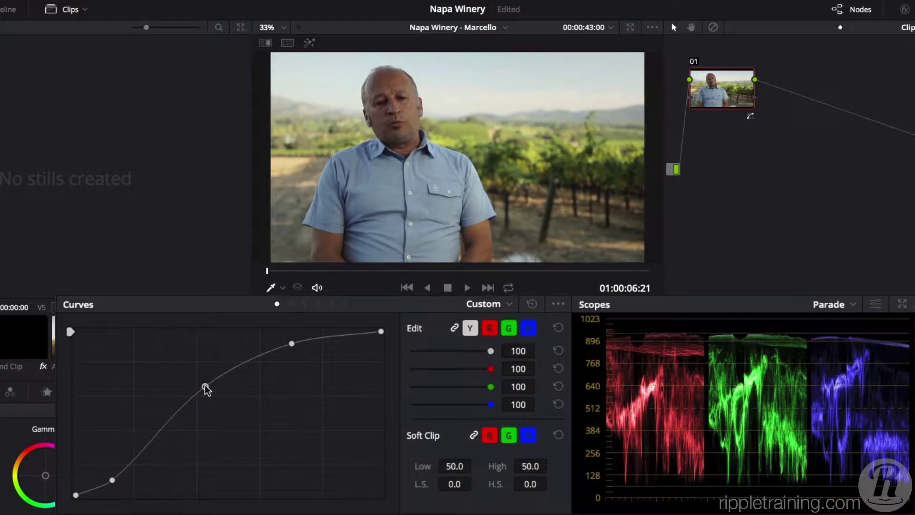
right_click(205, 387)
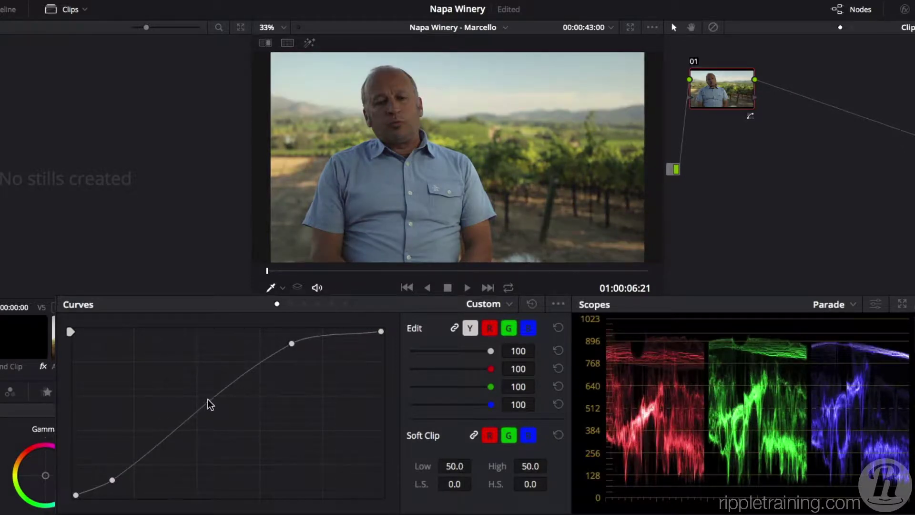
Lift the midtones of clip 05 with a middle curve point and shift the Gain color balance slightly toward cyan-blue
left_click_drag(208, 405, 205, 385)
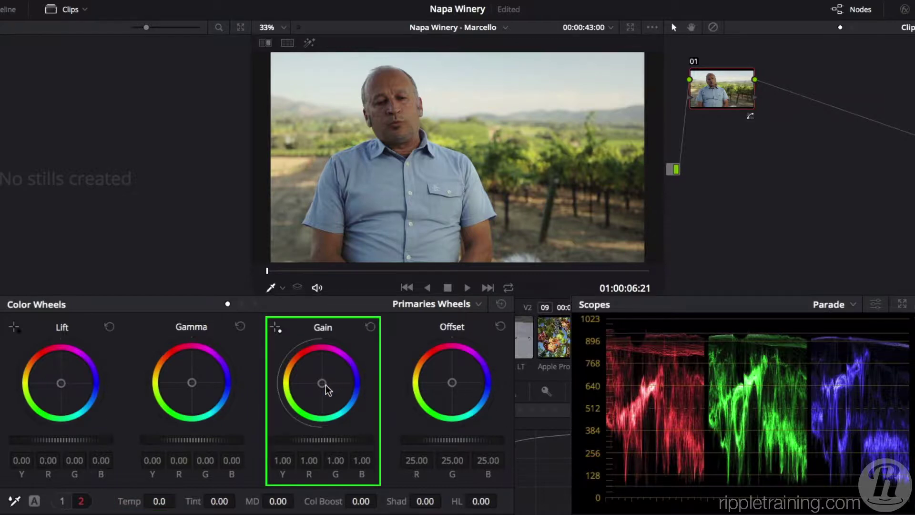
left_click_drag(325, 390, 329, 392)
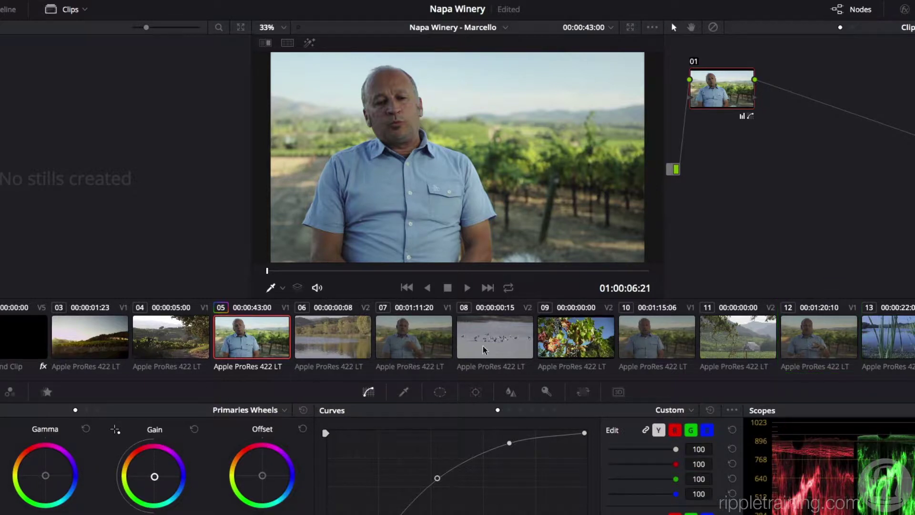
Select interview clip 12 and move the playhead to 01:00:33:07, where the speaker is in view
left_click(829, 335)
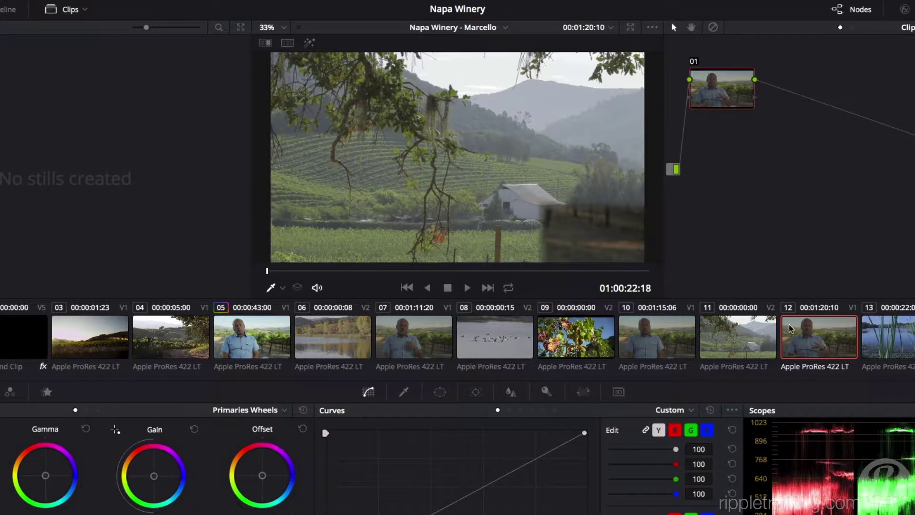
left_click(376, 275)
left_click_drag(376, 275, 543, 280)
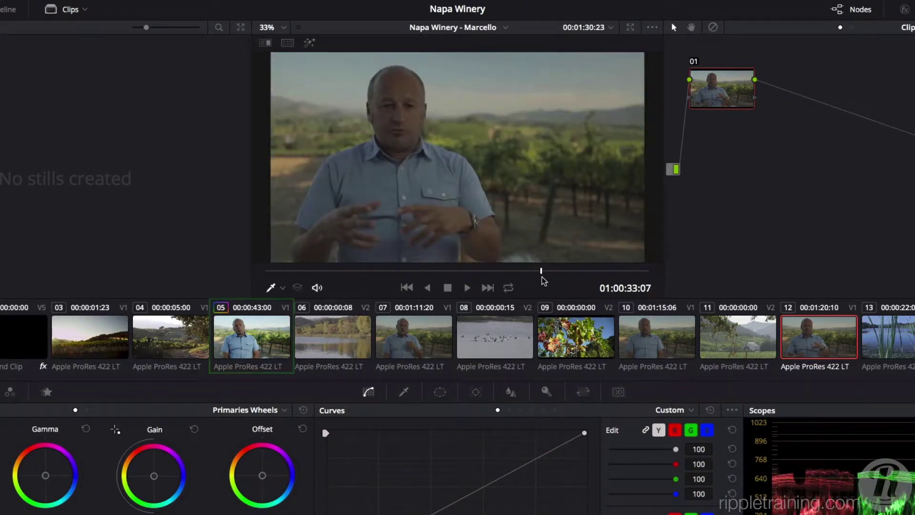
Try copying clip 05's grade directly onto clip 12, and undo the copy
middle_click(253, 345)
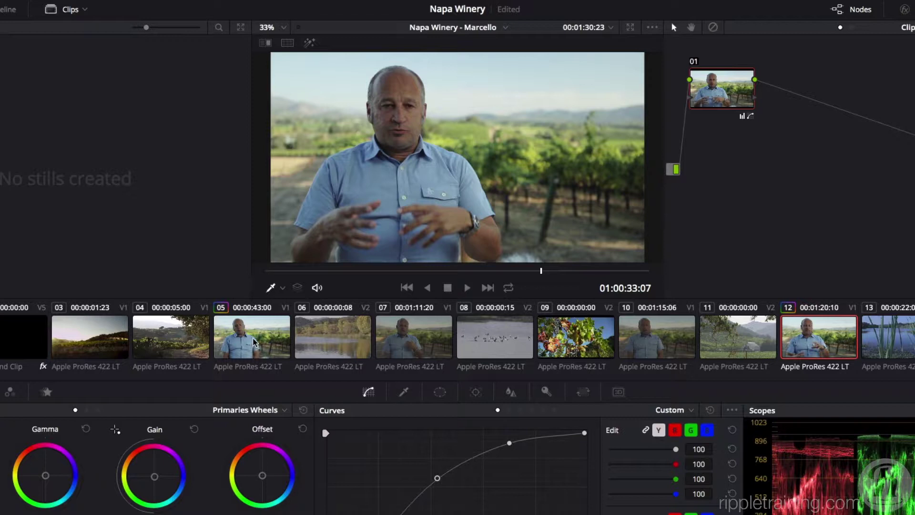
key("ctrl+Home")
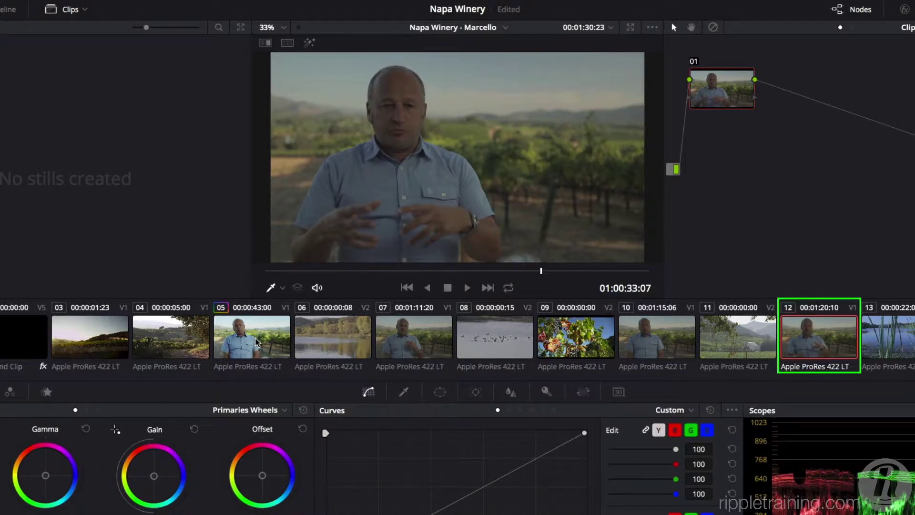
Apply the grade from clip 05 to the selected clip 12 with Apply Grade
right_click(256, 343)
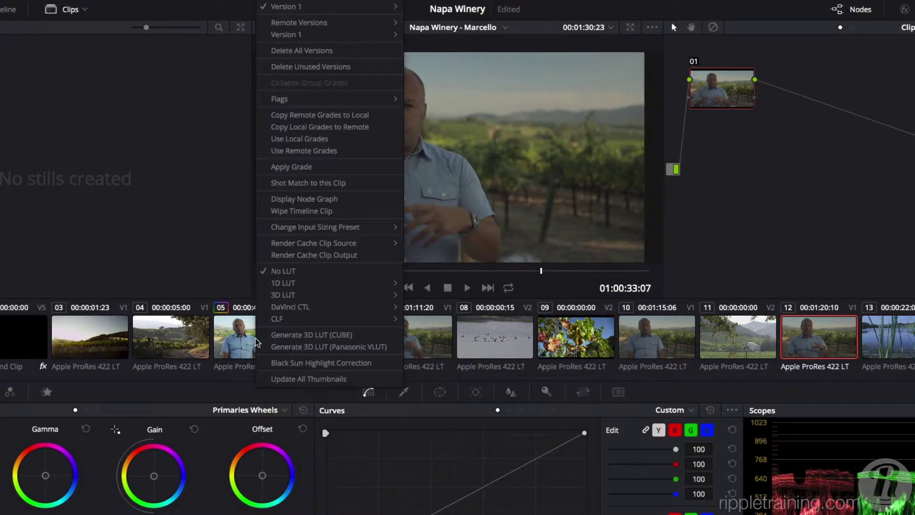
left_click(325, 167)
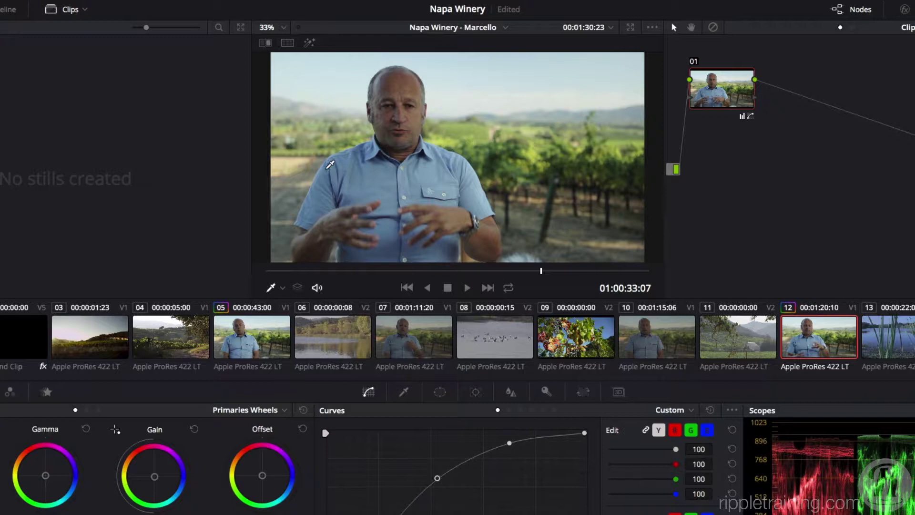
Select interview clips 07 and 10 together and apply clip 05's grade to both
left_click(412, 340)
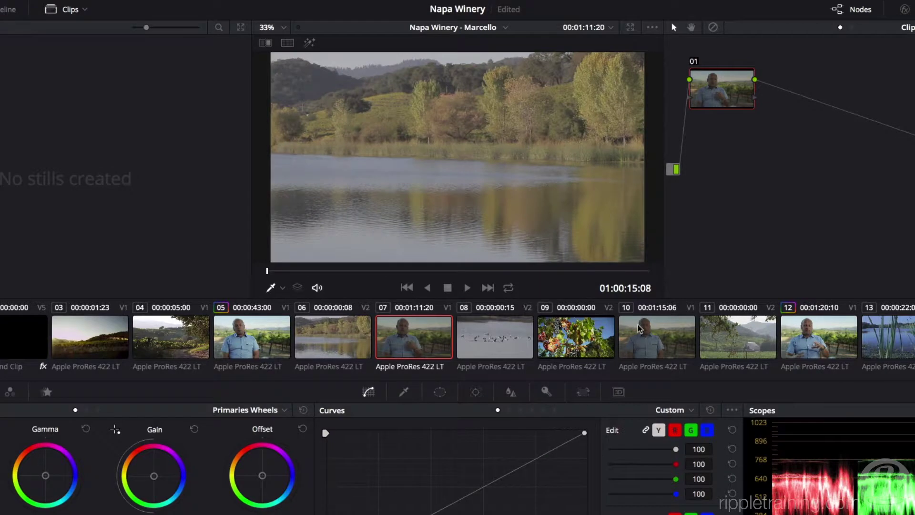
left_click(654, 337, "ctrl")
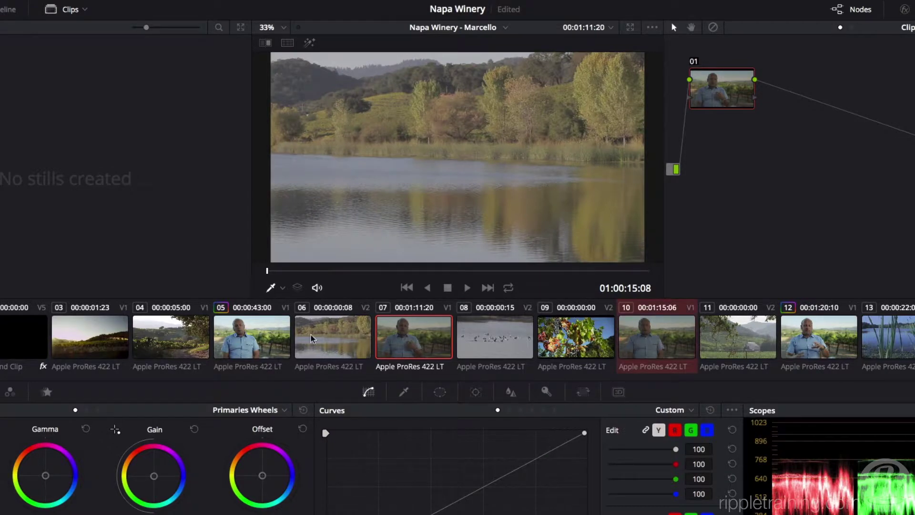
right_click(265, 336)
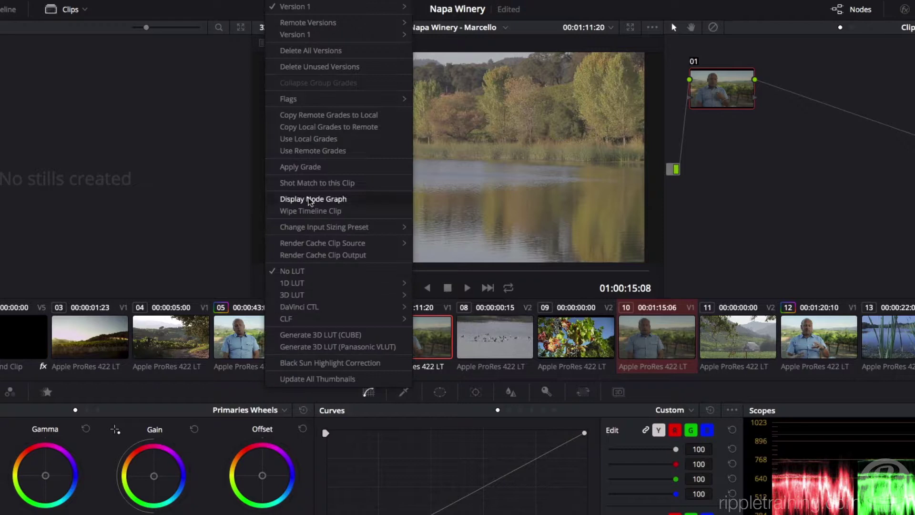
left_click(314, 168)
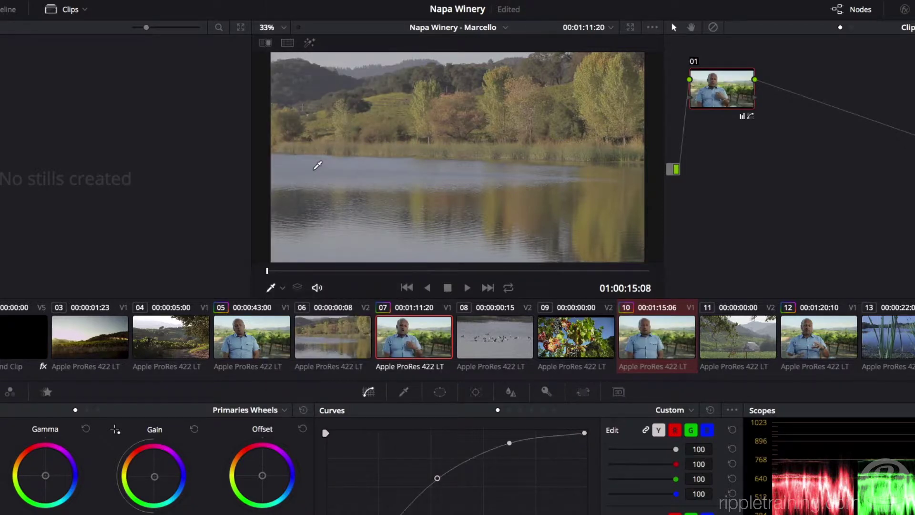
Select interview clip 10 and move the playhead to 01:00:21:10 to check its grade with the speaker in view
left_click(646, 333)
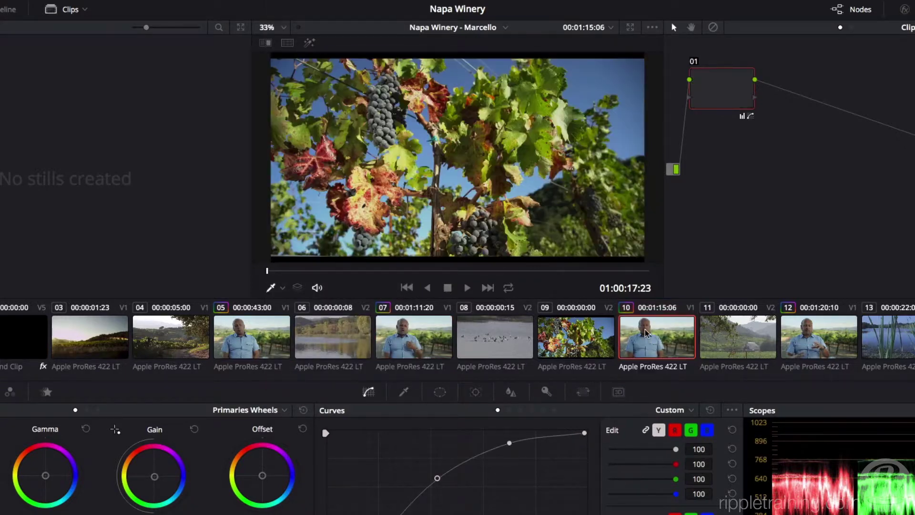
left_click(544, 271)
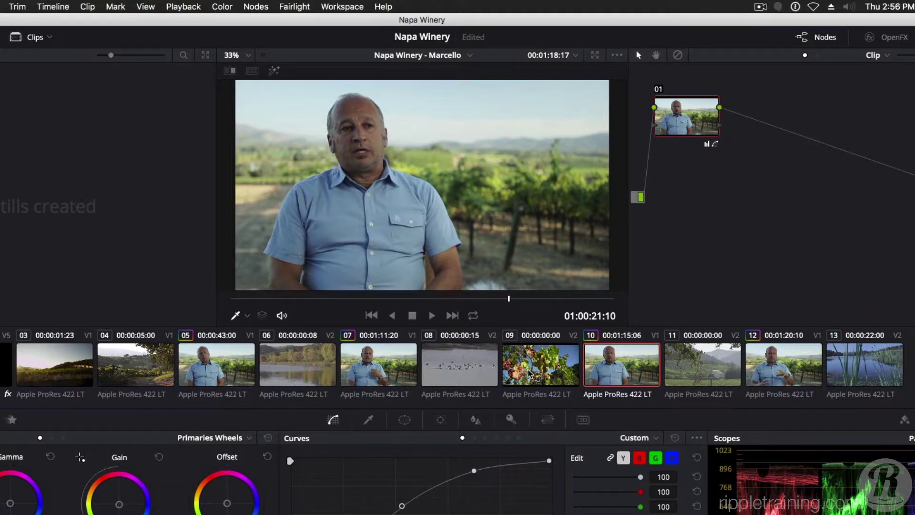
Set the timeline thumbnail info to Display Name instead of Codec
left_click(151, 8)
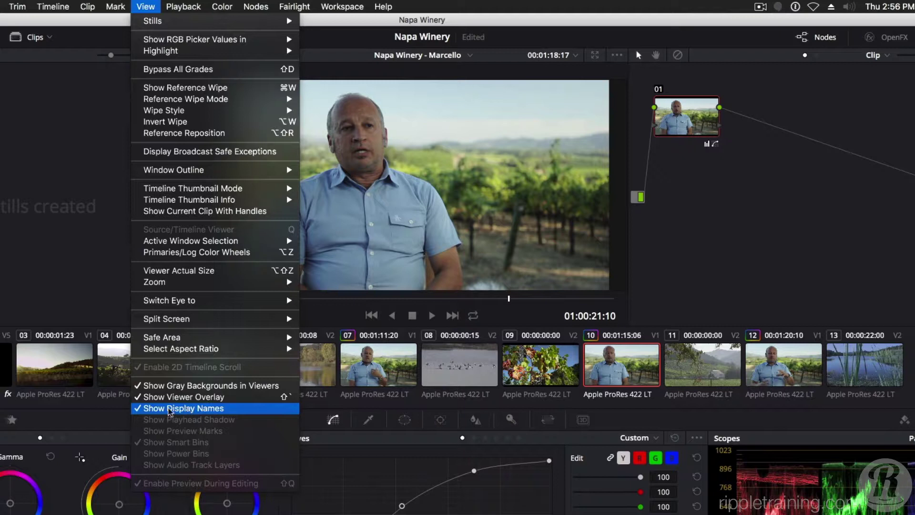
mouse_move(212, 205)
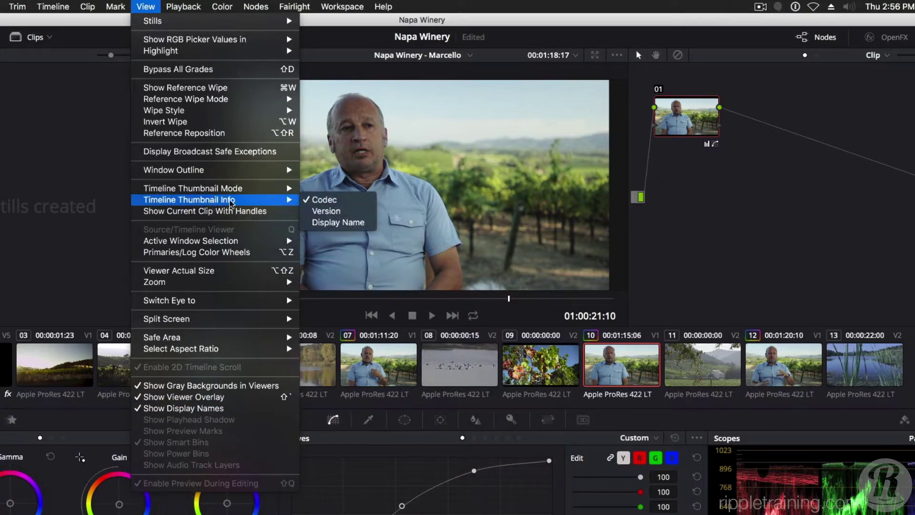
left_click(352, 224)
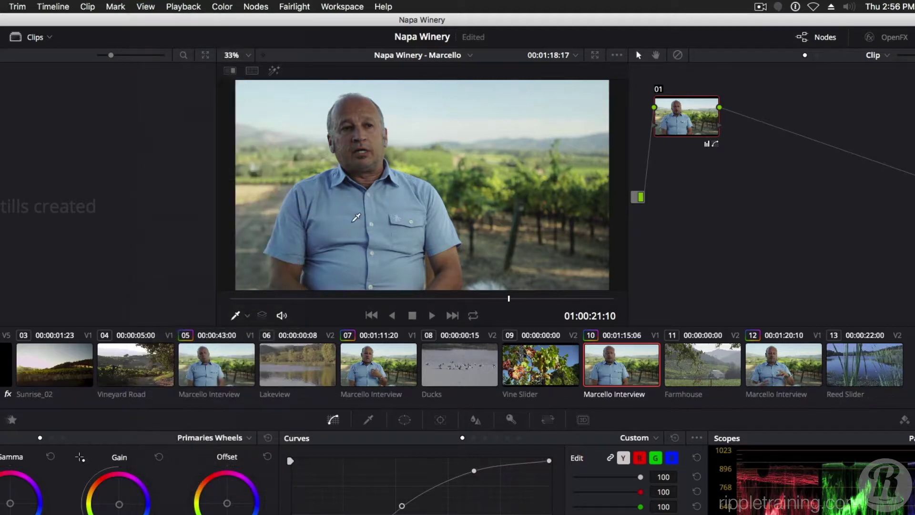
Select clip 13, Reed Slider, and wipe it against timeline clip 05 in the viewer, adjusting the split near the middle
left_click(833, 372)
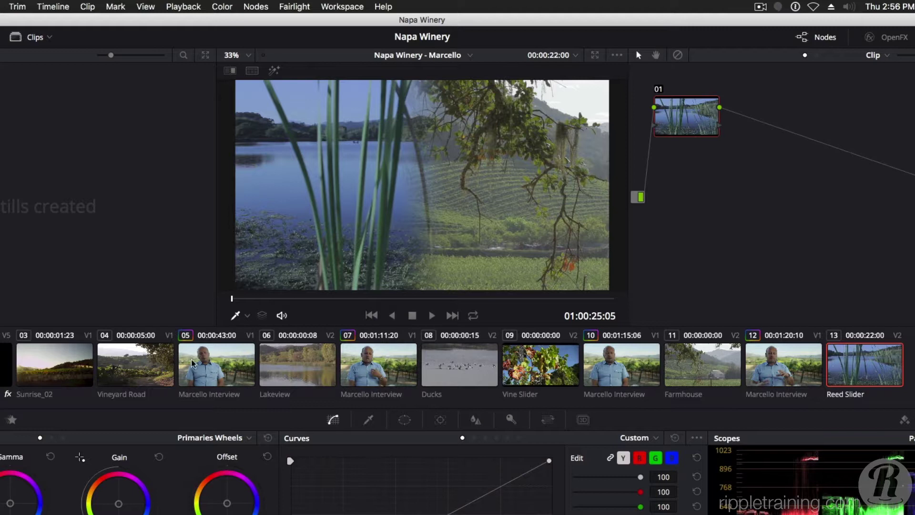
right_click(217, 361)
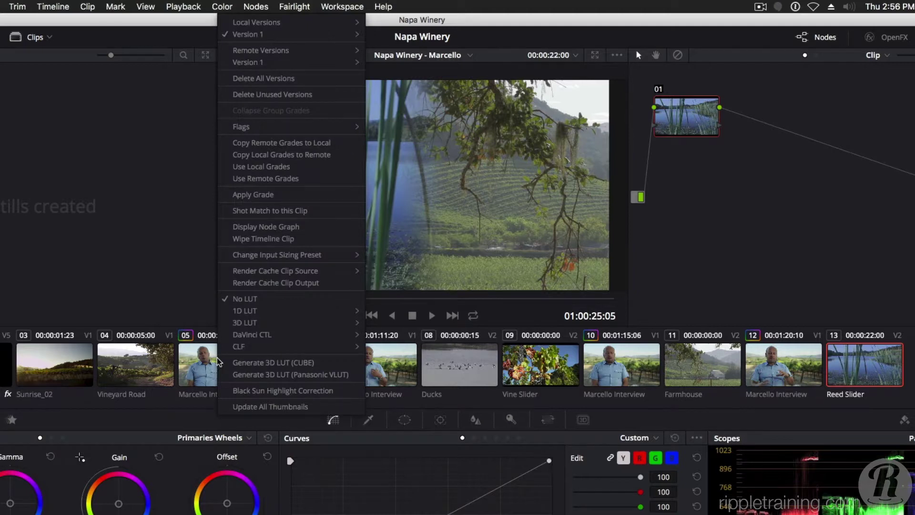
left_click(237, 240)
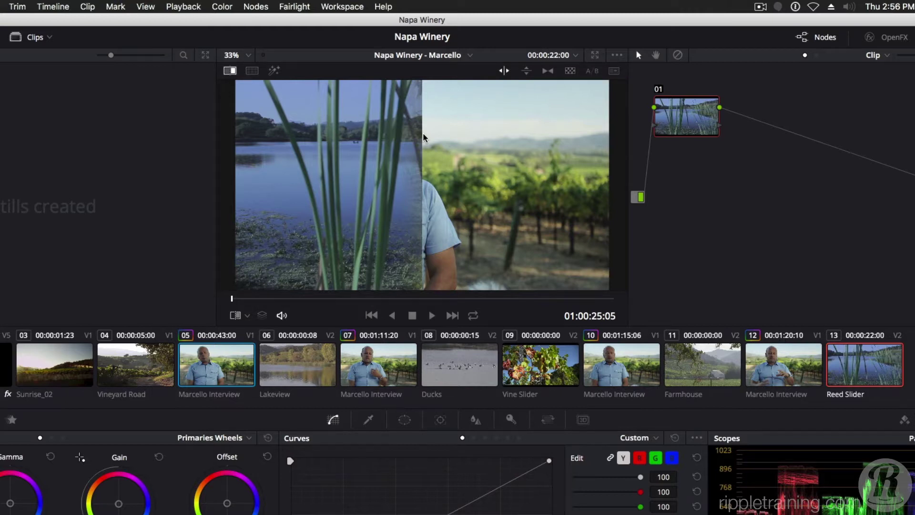
mouse_move(422, 139)
left_mouse_down()
mouse_move(344, 139)
mouse_move(420, 145)
left_mouse_up()
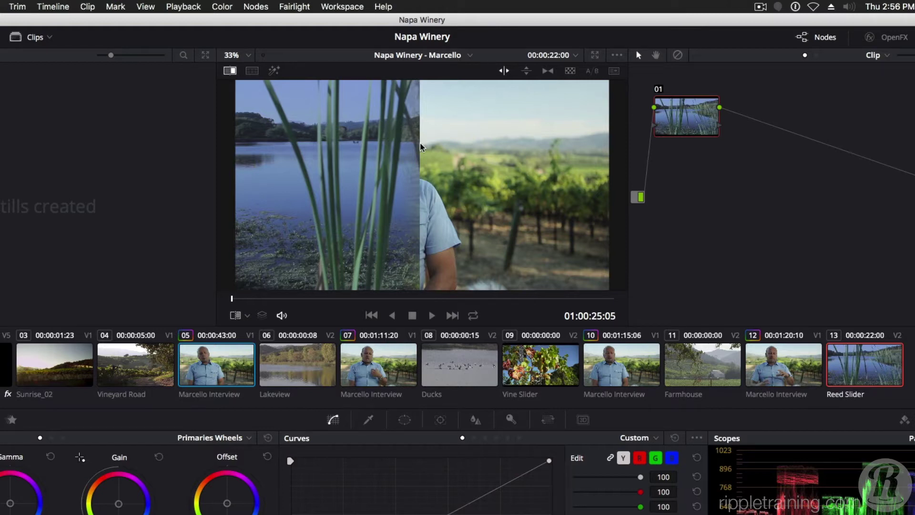
Try applying clip 05's grade to the Reed Slider clip, check it across the wipe, and undo the applied grade
right_click(210, 360)
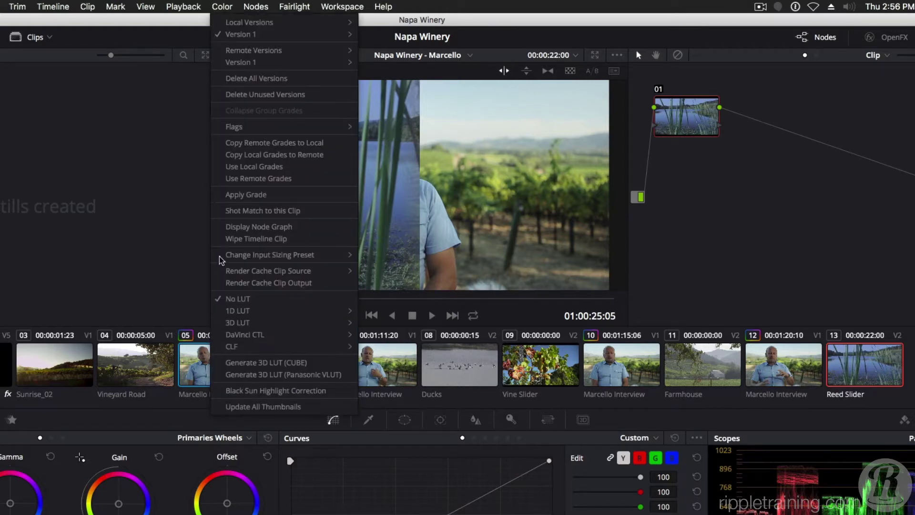
left_click(232, 194)
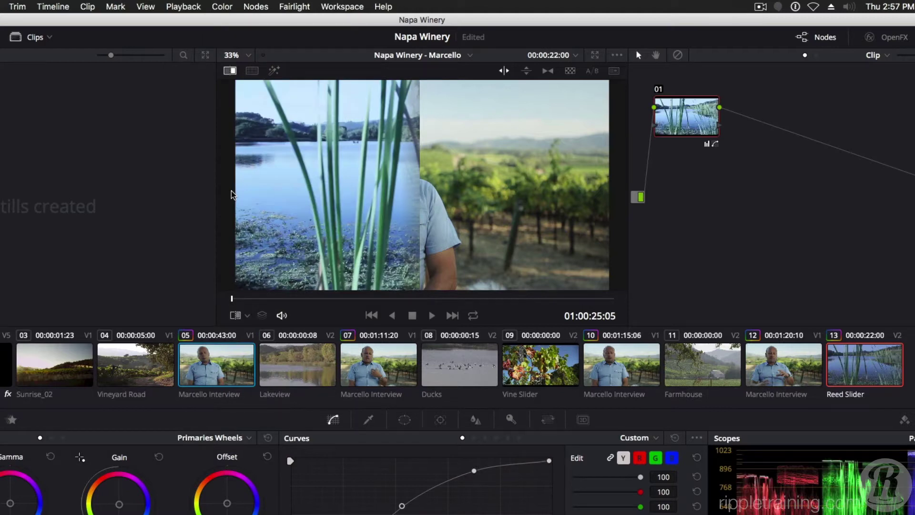
left_click_drag(421, 189, 414, 219)
key("ctrl+z")
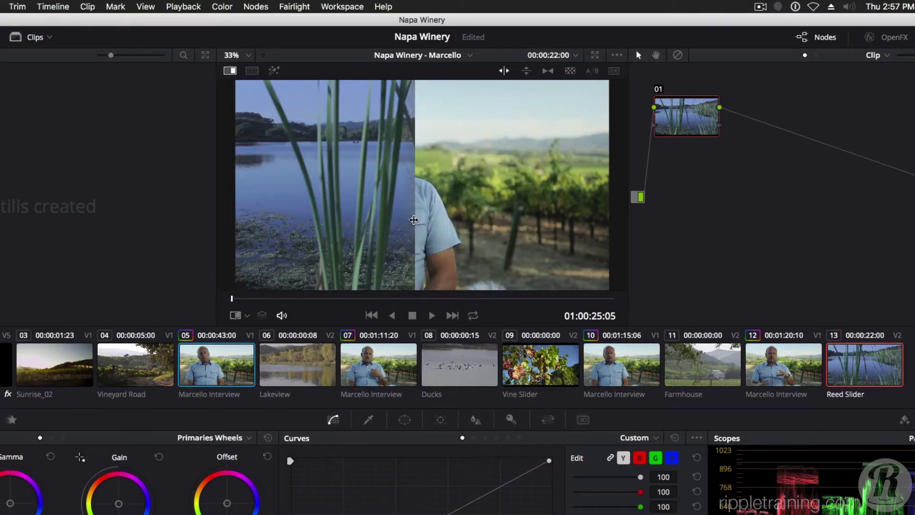
Shot match the Reed Slider clip to clip 05 and compare them at 01:00:27:02 with the wipe shifted to reveal more lake
right_click(207, 364)
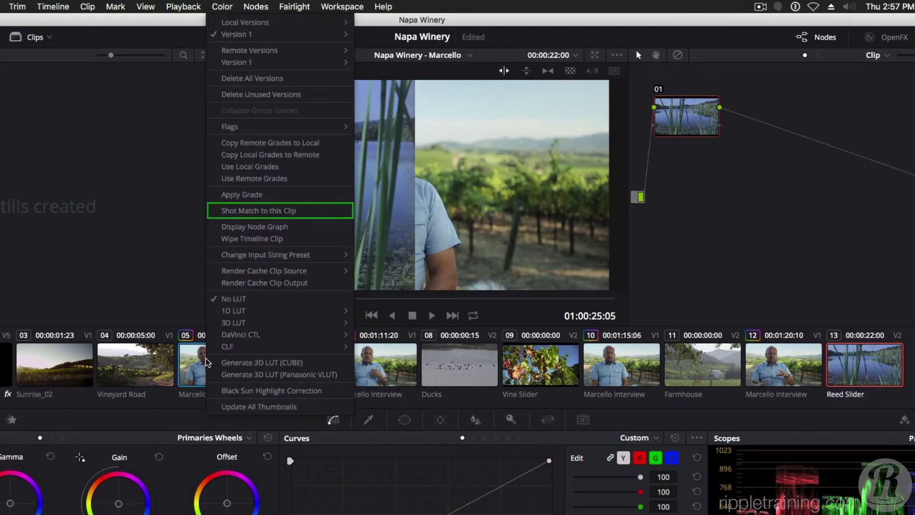
left_click(274, 212)
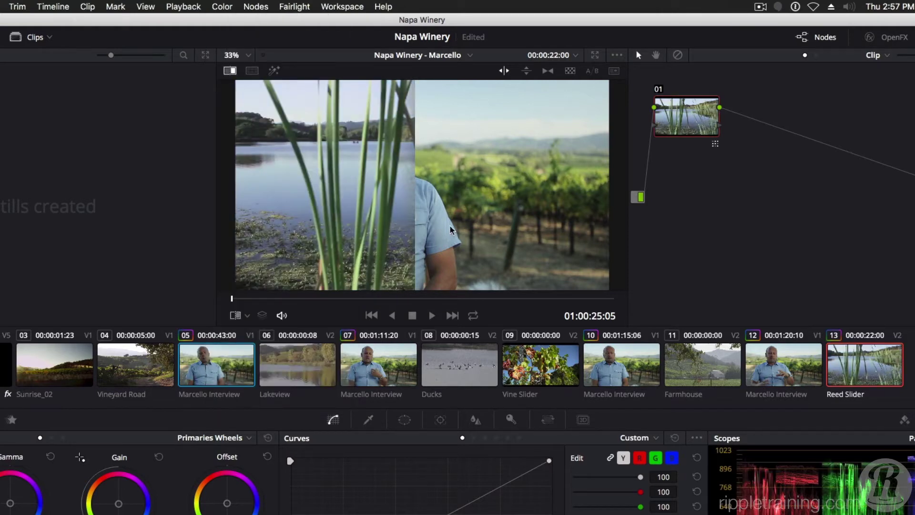
left_click_drag(231, 298, 374, 298)
left_click_drag(415, 155, 520, 181)
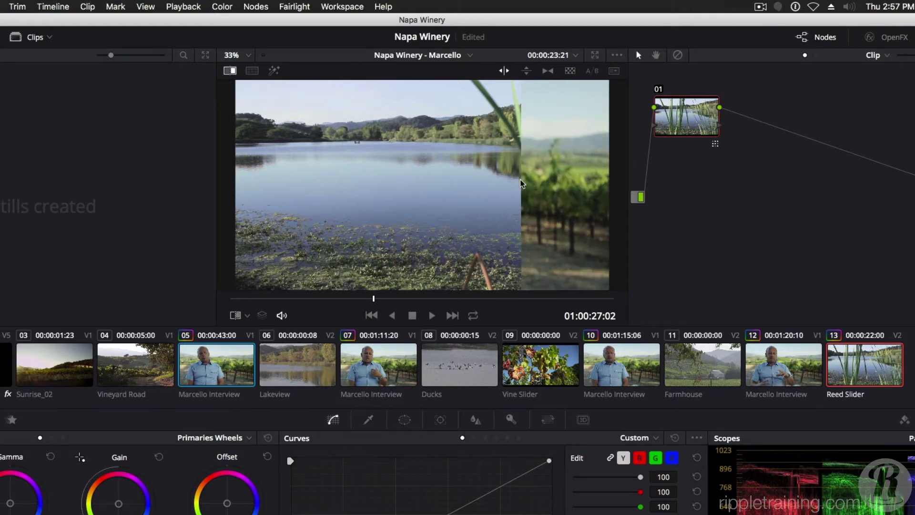